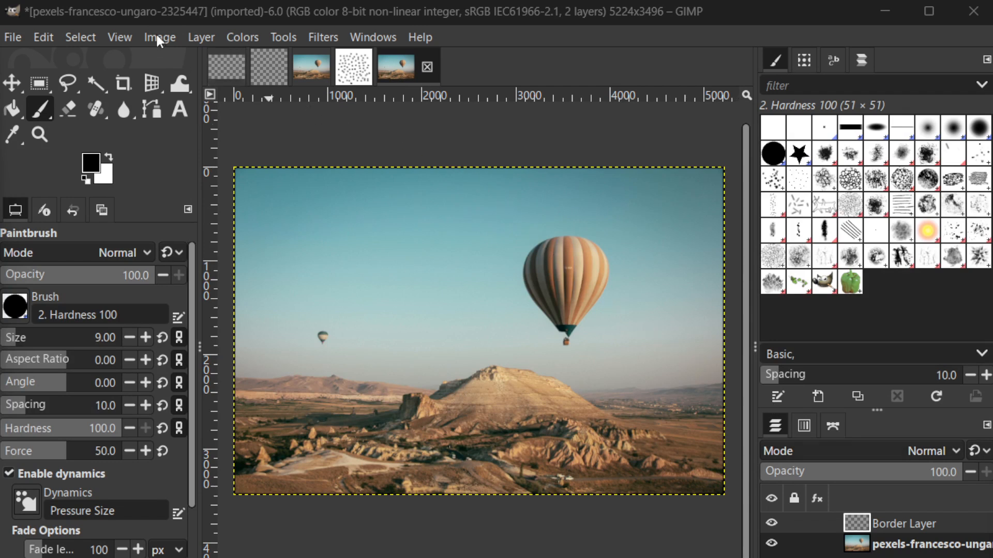
click(291, 38)
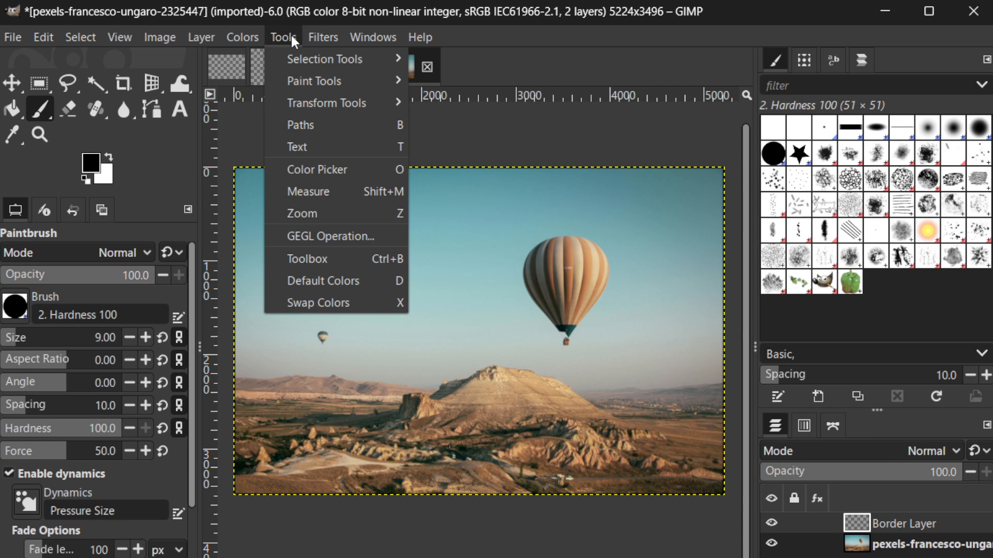
mouse_move(293, 53)
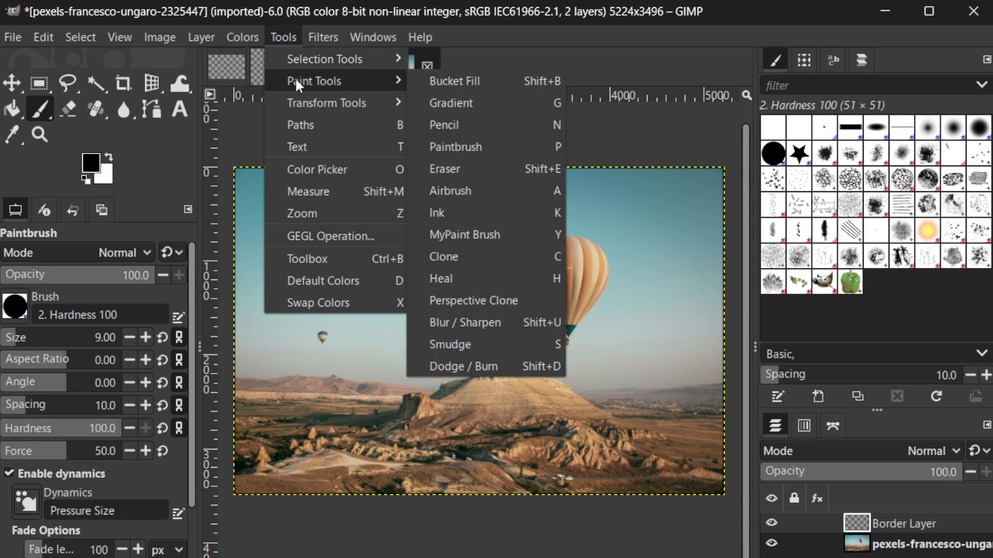
mouse_move(297, 80)
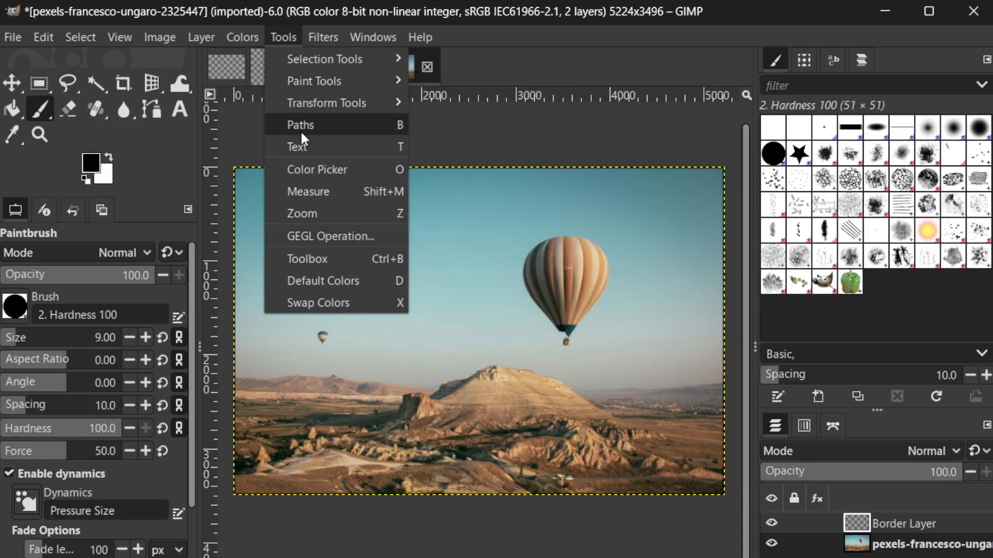
click(242, 129)
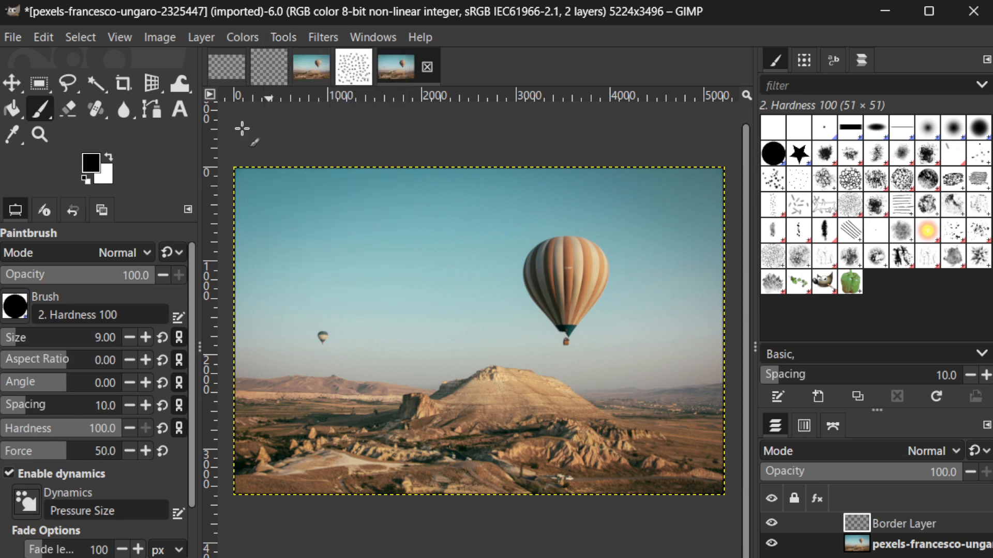
Create a text box over the sky with the Text tool and enter THIS IS MY TEXT
click(176, 109)
drag(285, 232, 568, 309)
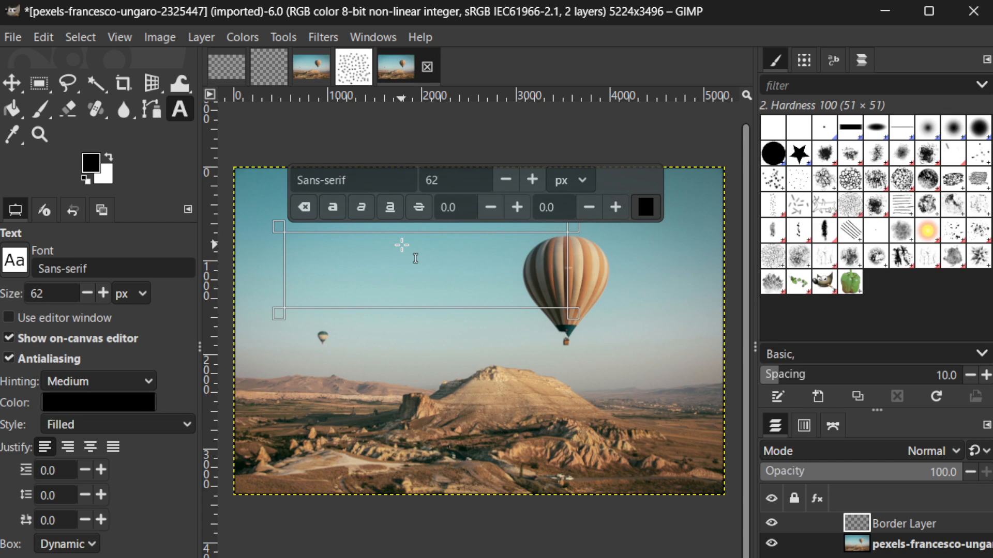
text(THIS)
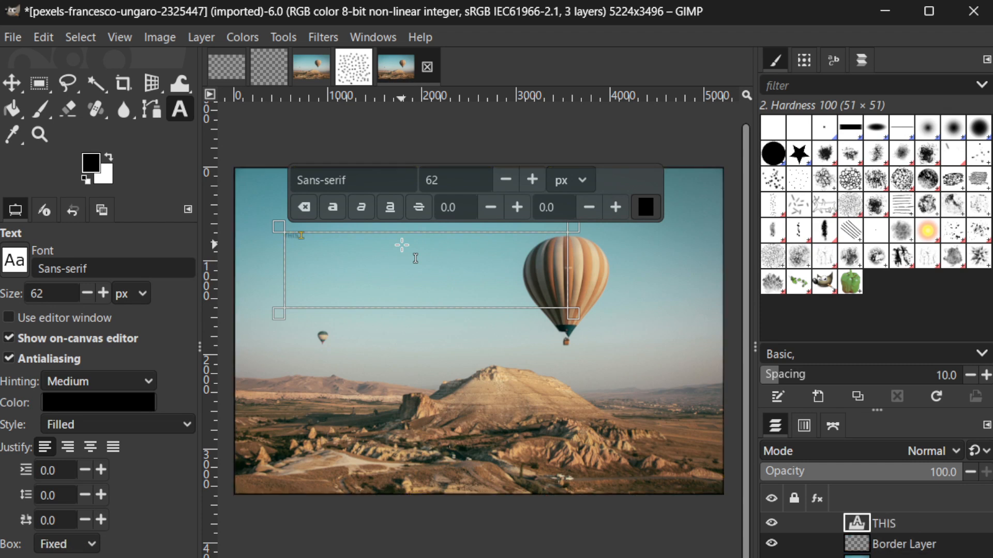
text( IS MY TEXT)
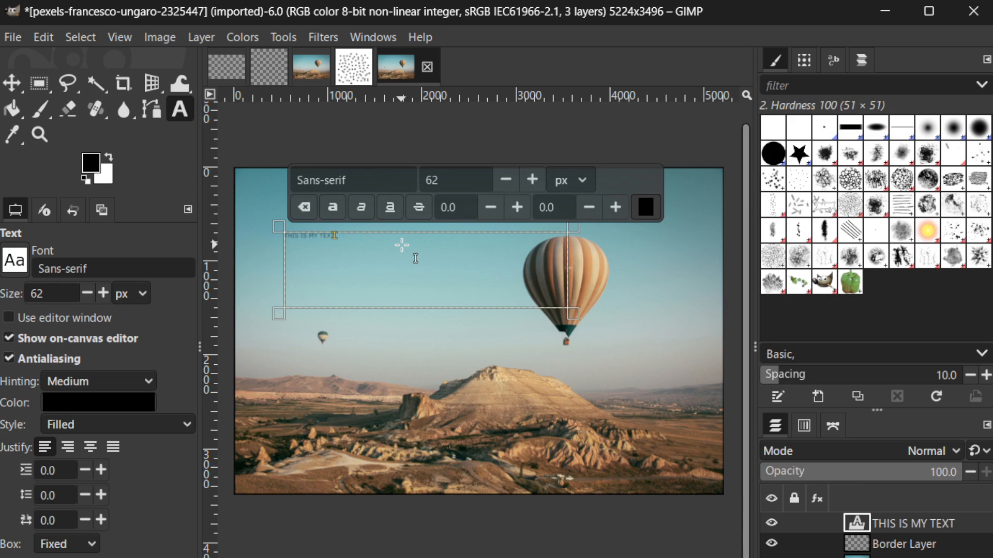
Increase the text's font size to 242 px
drag(445, 178, 412, 175)
text(150)
key(Return)
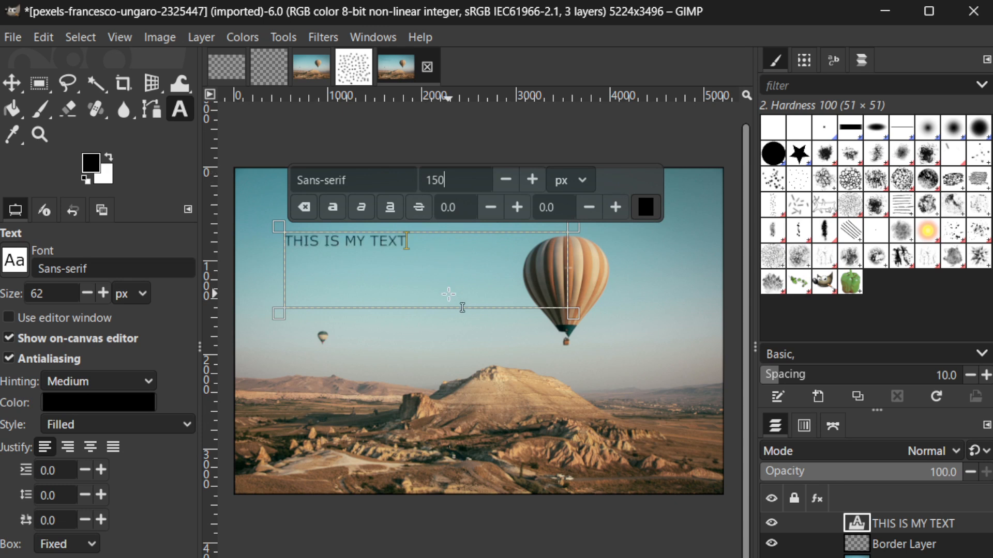
click(532, 179)
click(532, 179)
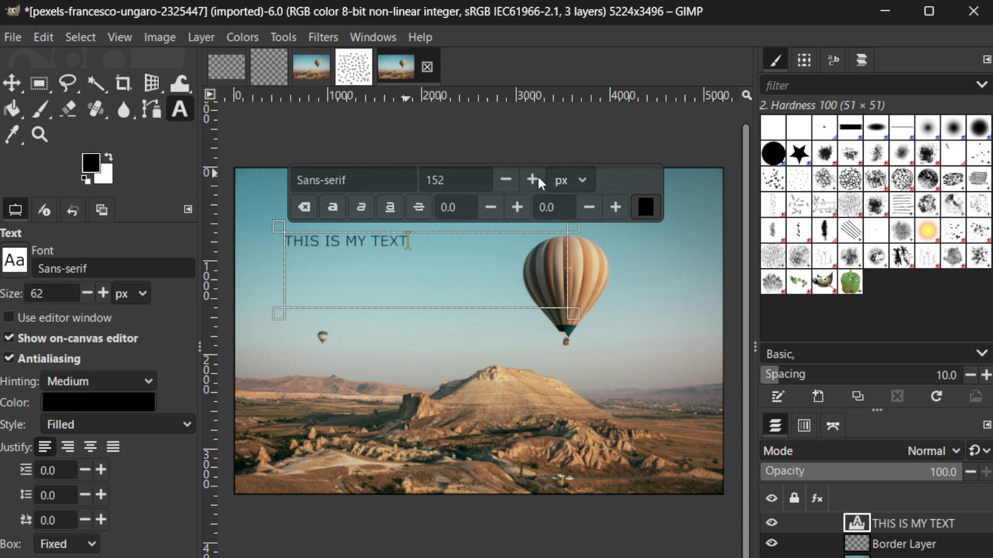
click(532, 180)
click(532, 179)
click(532, 179)
click(532, 179)
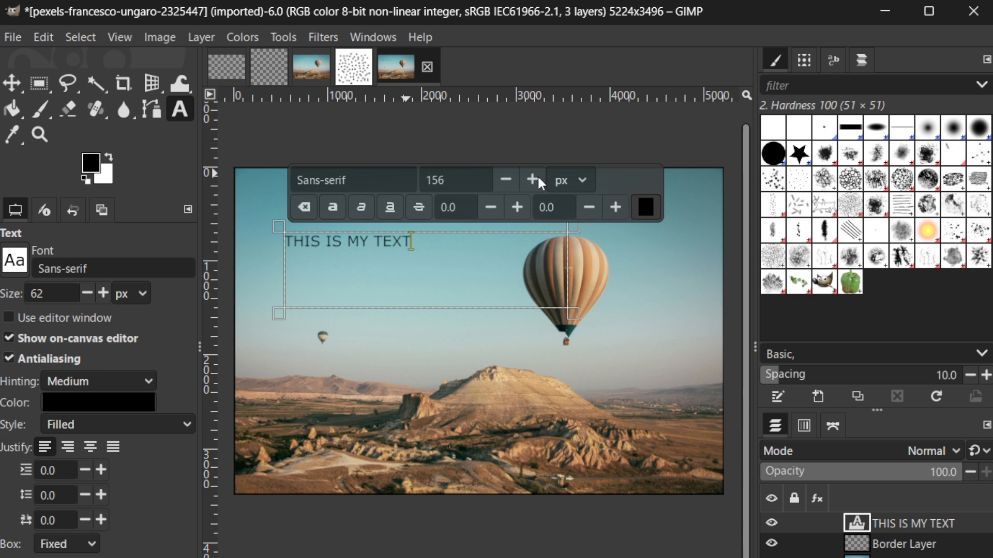
click(538, 179)
click(539, 180)
click(538, 179)
click(538, 179)
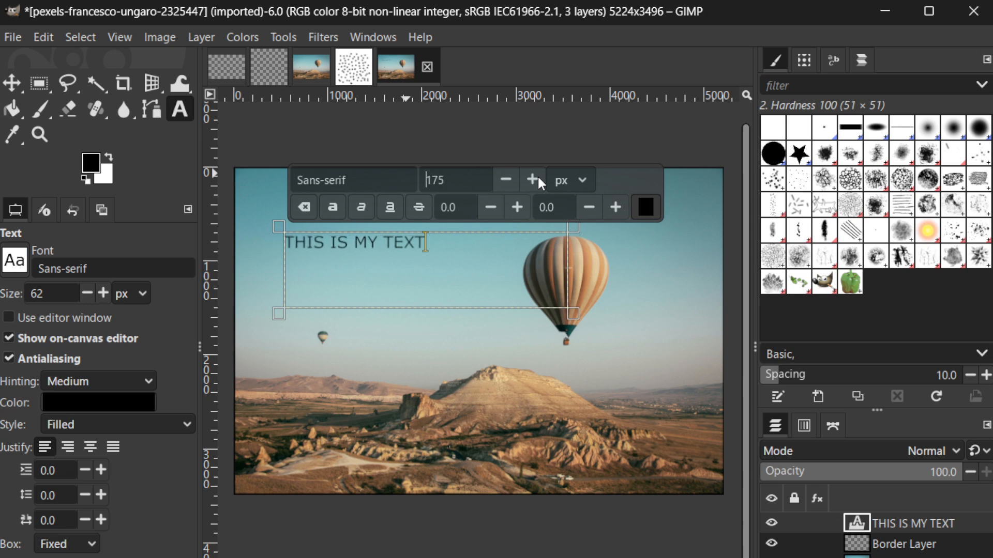
click(539, 179)
click(538, 179)
click(538, 179)
click(538, 179)
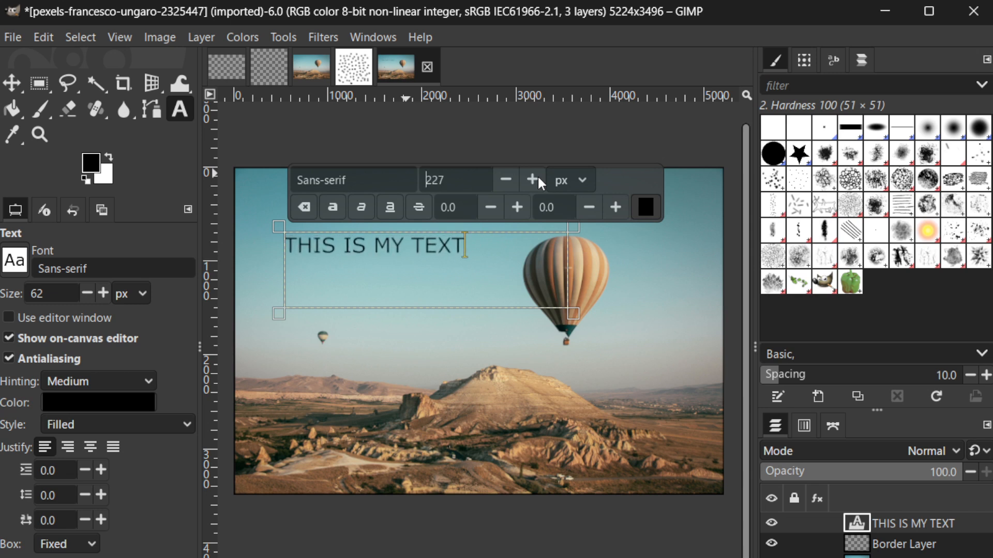
click(538, 179)
click(657, 284)
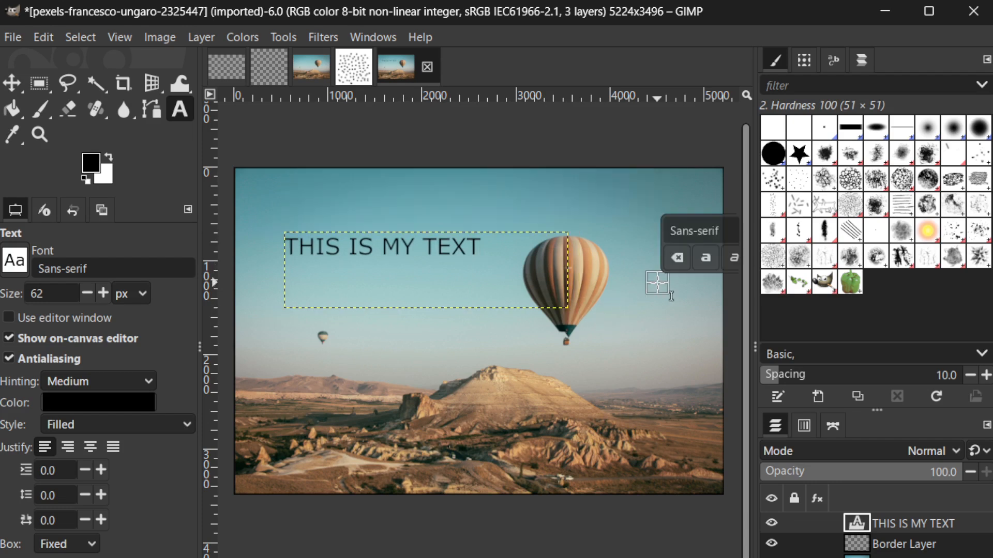
click(519, 274)
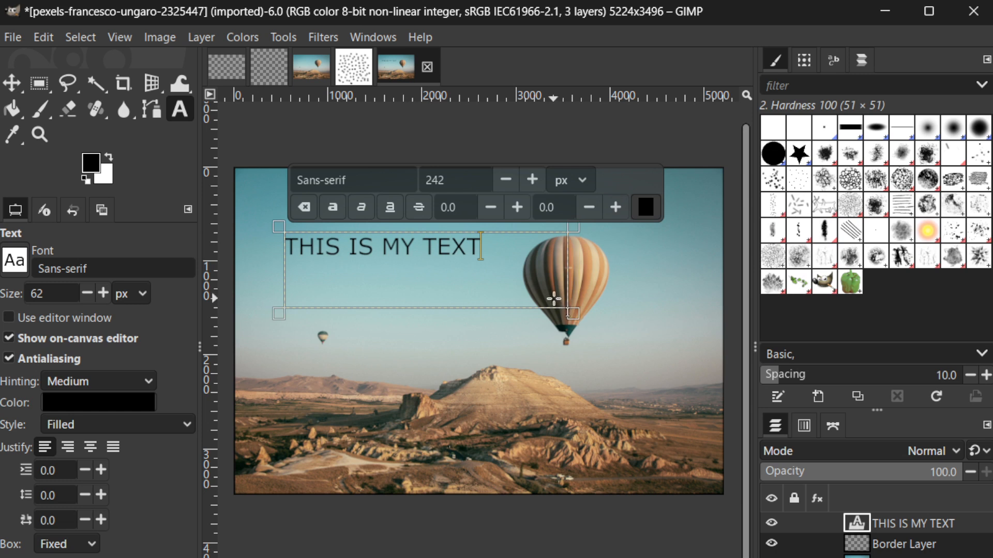
Try to move the text with the Move tool, then undo the move
click(18, 88)
click(496, 291)
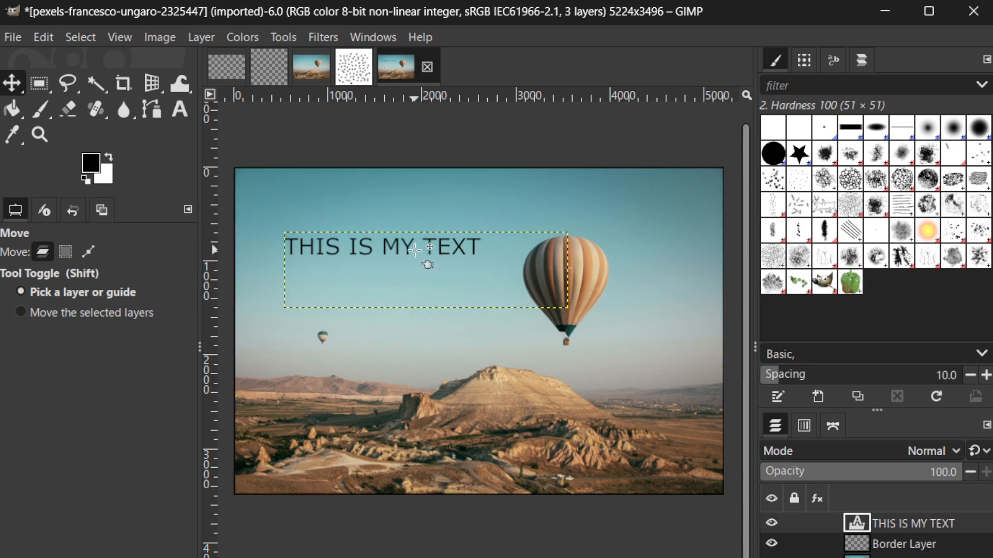
drag(408, 249, 387, 239)
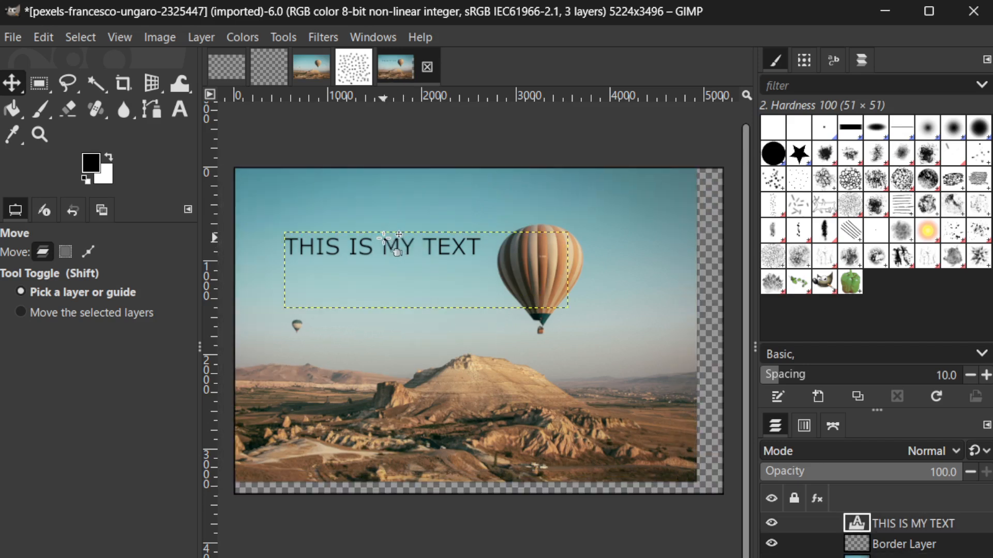
key(ctrl+z)
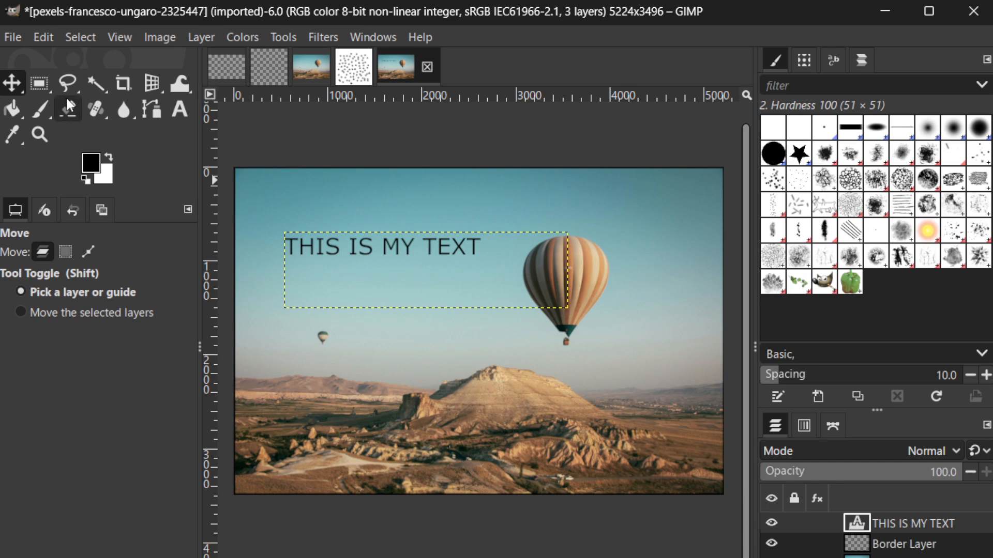
click(342, 247)
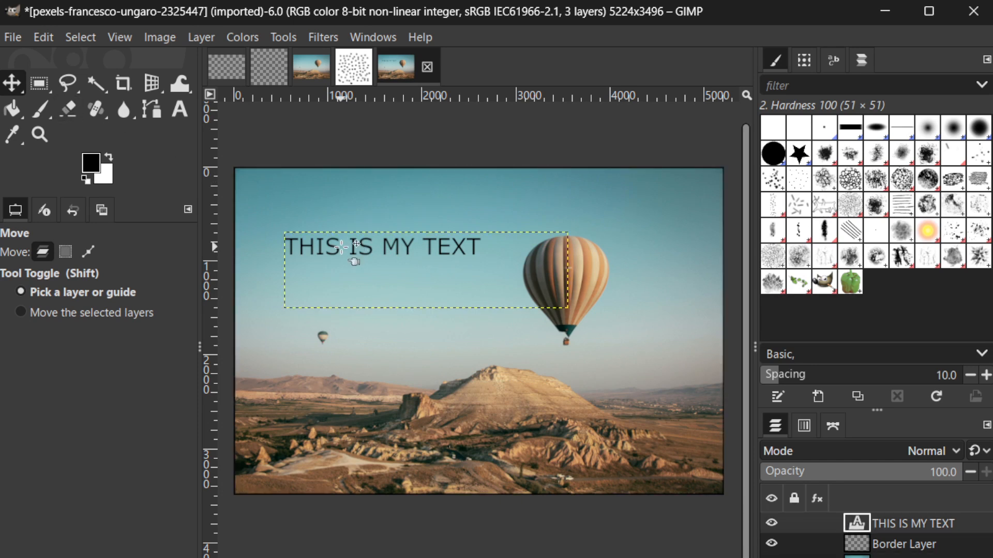
right_click(341, 247)
mouse_move(391, 265)
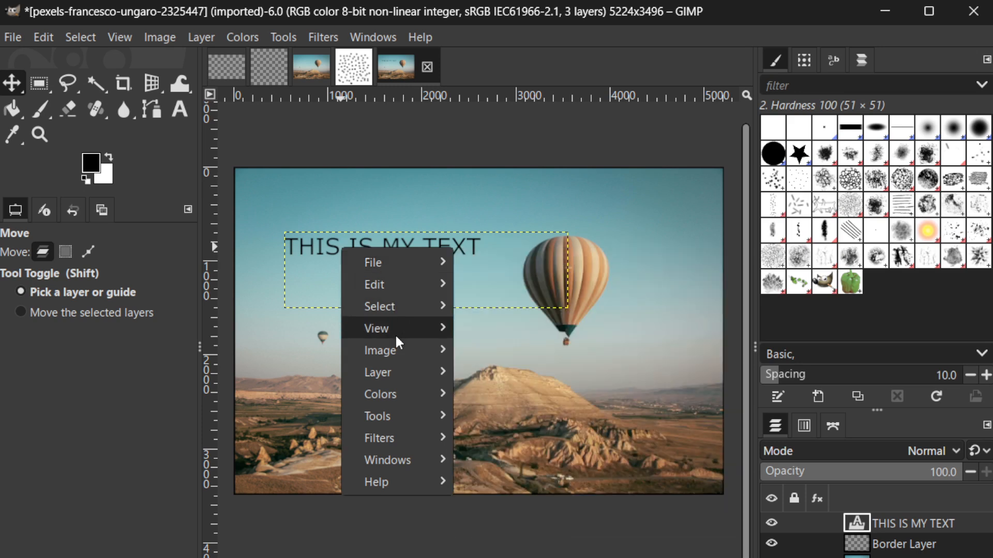
mouse_move(399, 369)
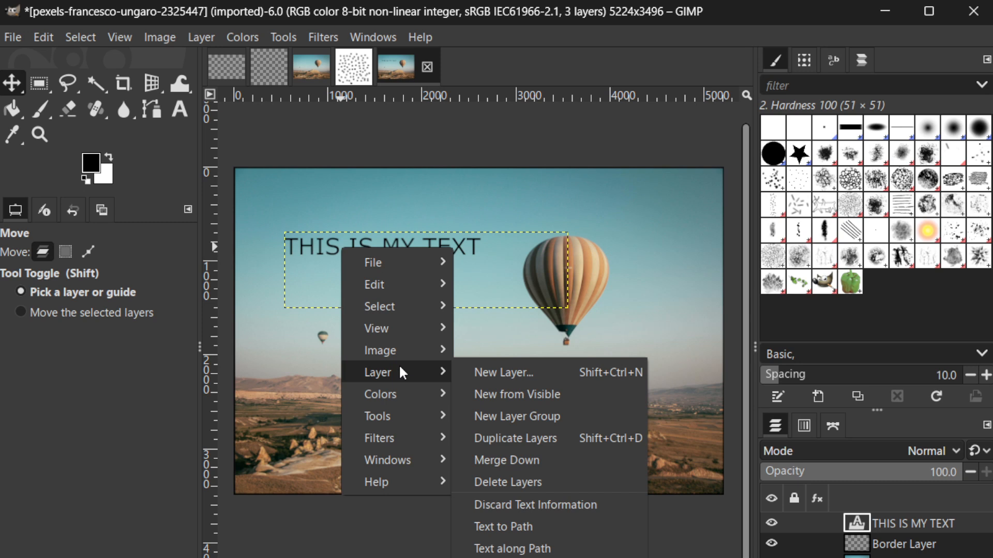
mouse_move(402, 389)
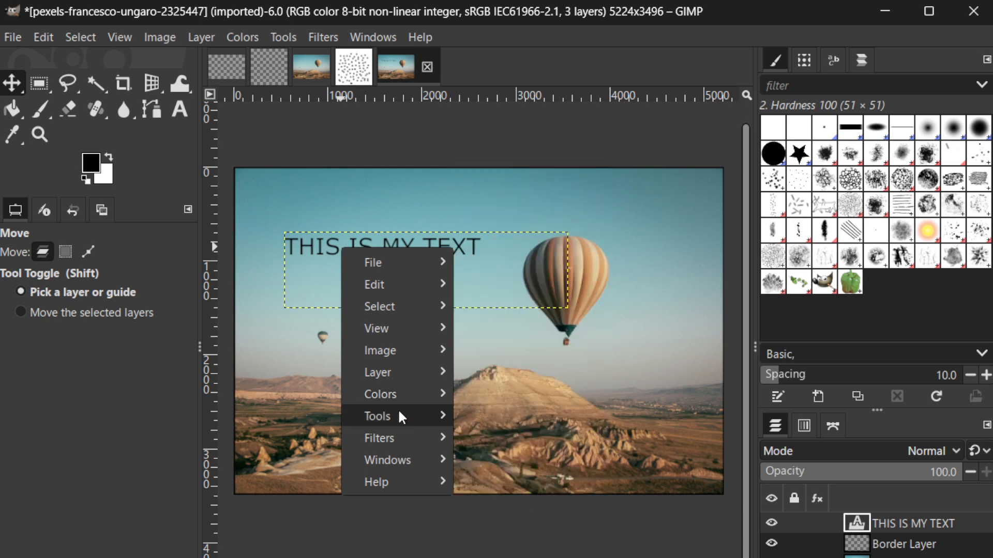
mouse_move(402, 417)
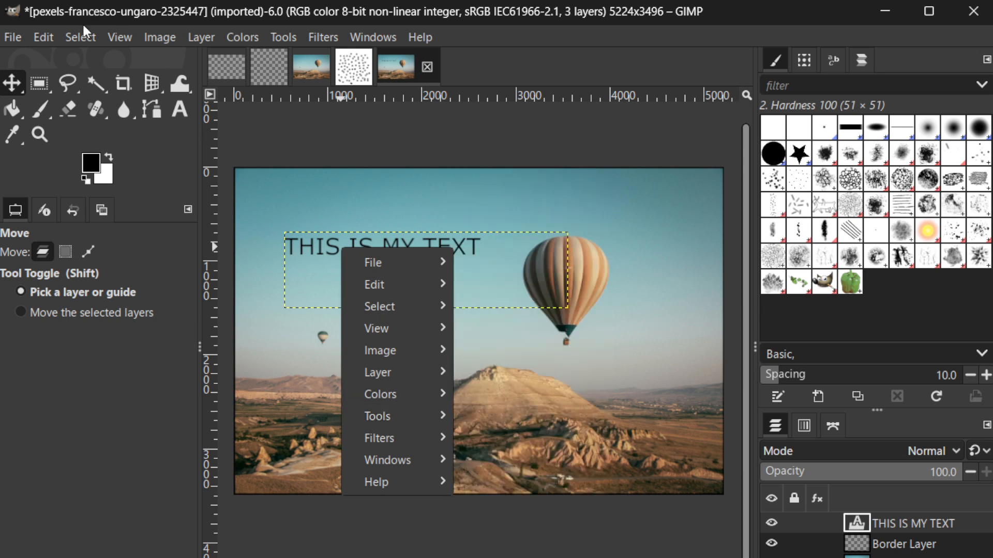
click(84, 27)
click(83, 32)
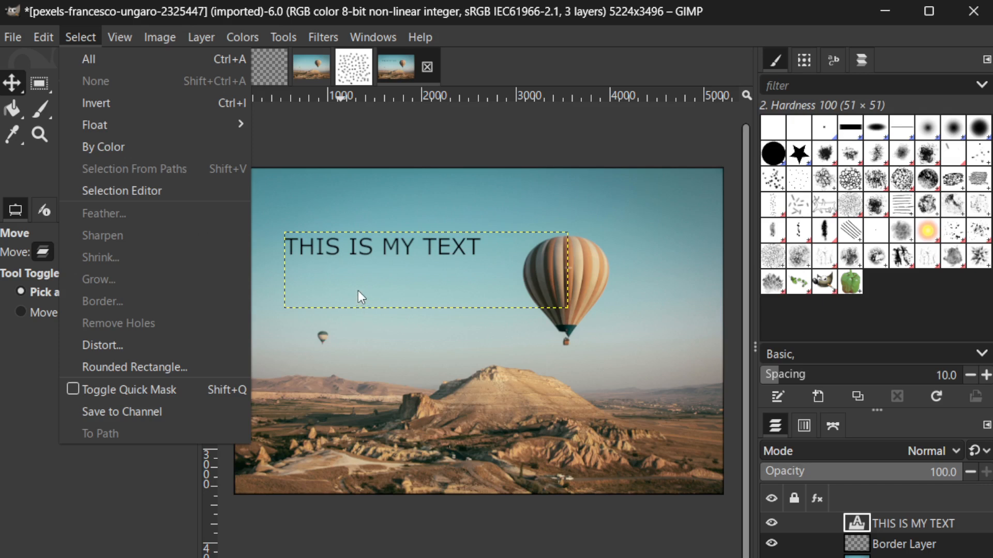
click(339, 249)
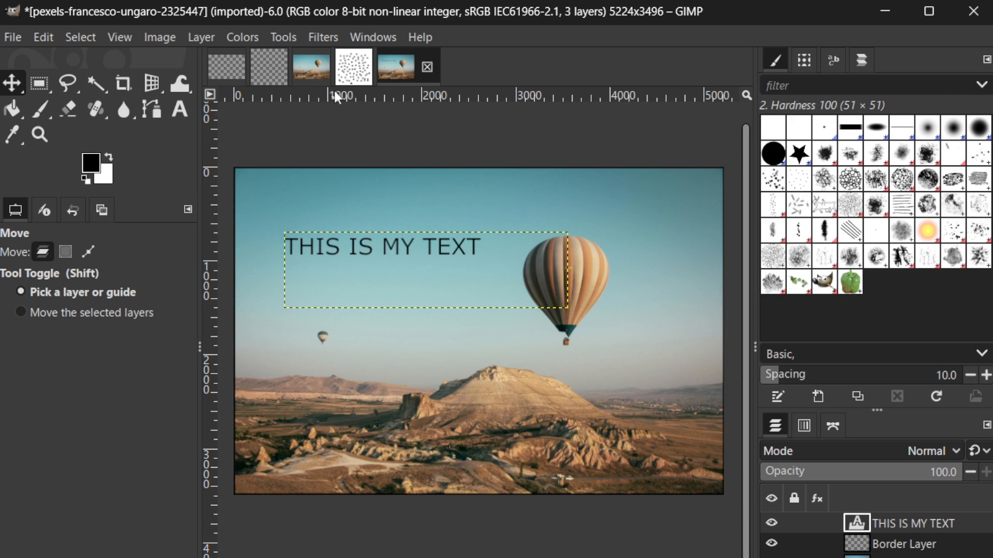
click(279, 37)
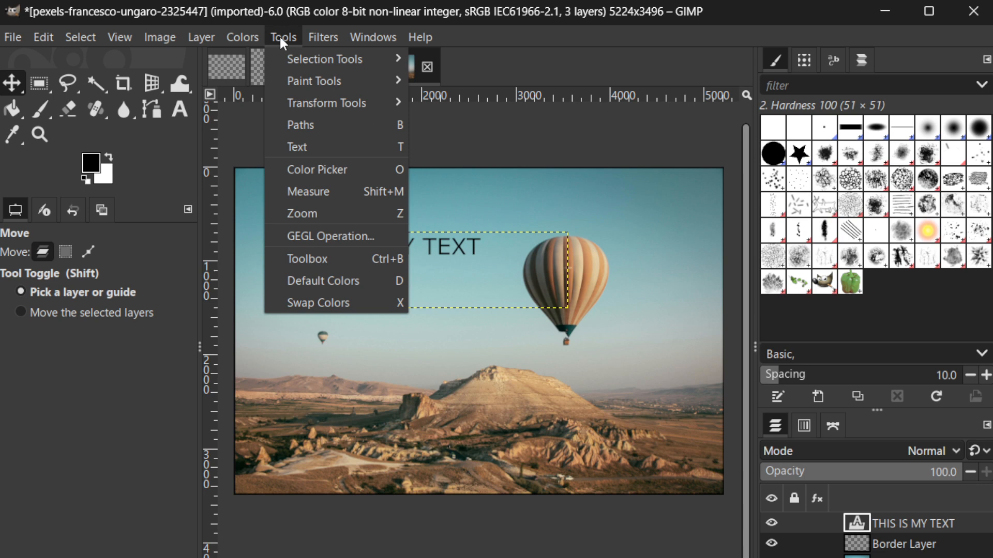
mouse_move(330, 83)
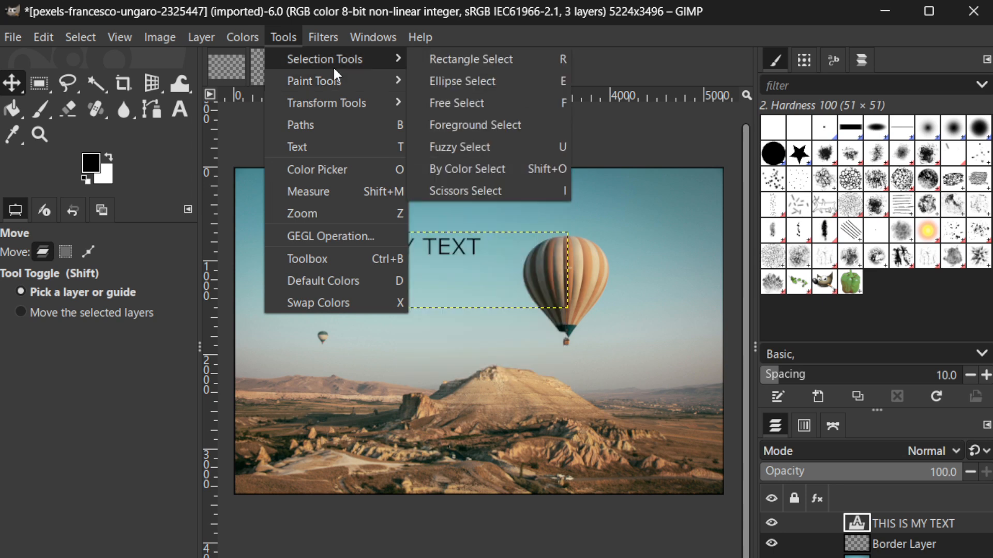
click(436, 243)
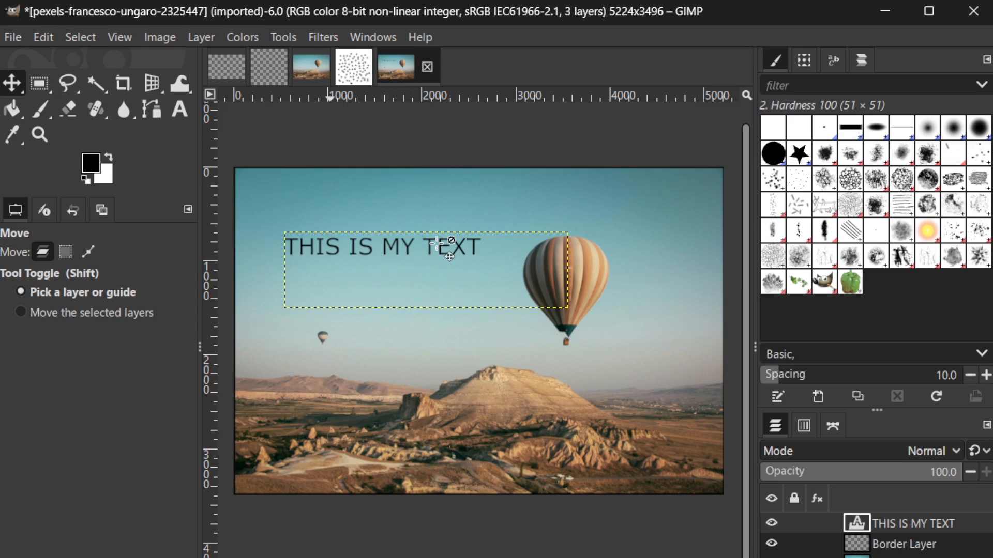
right_click(437, 244)
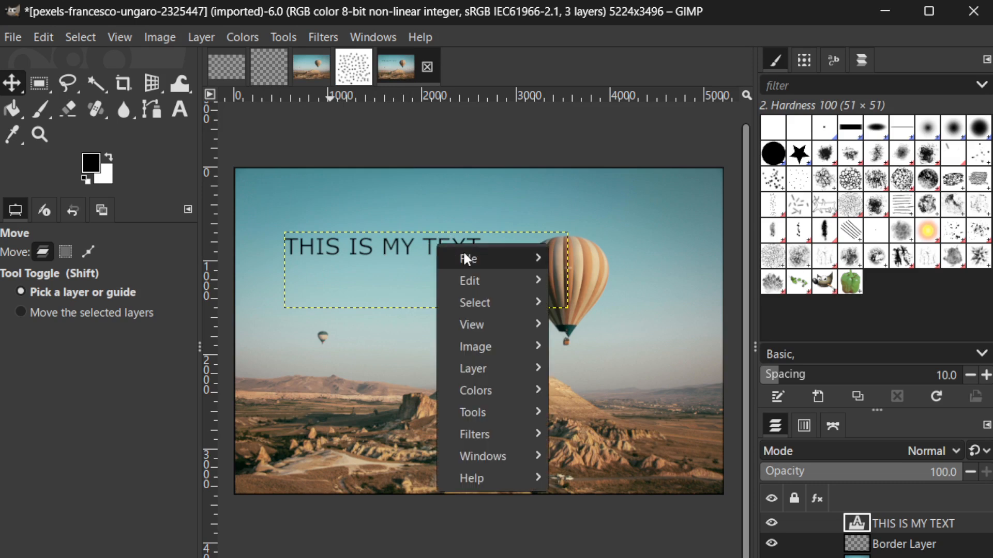
mouse_move(464, 252)
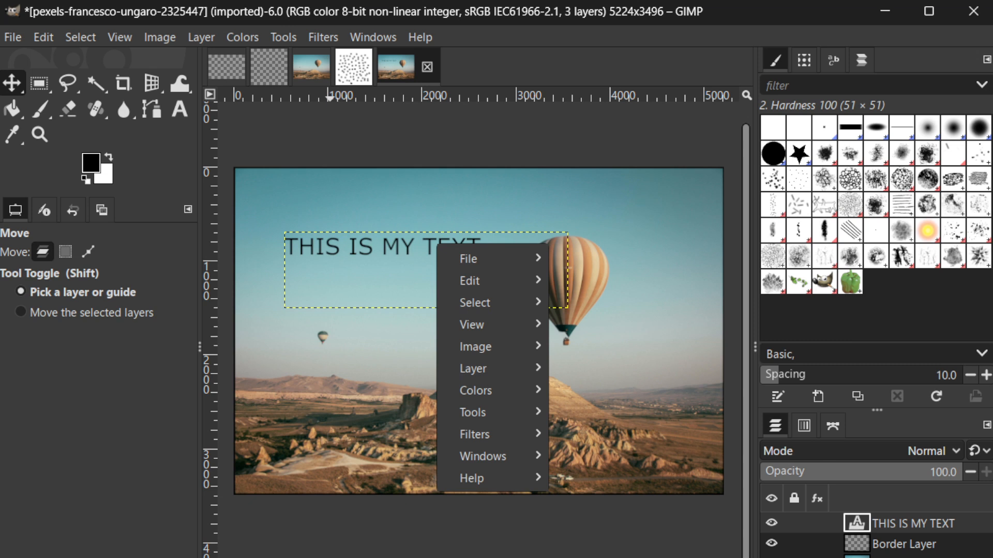
key(Escape)
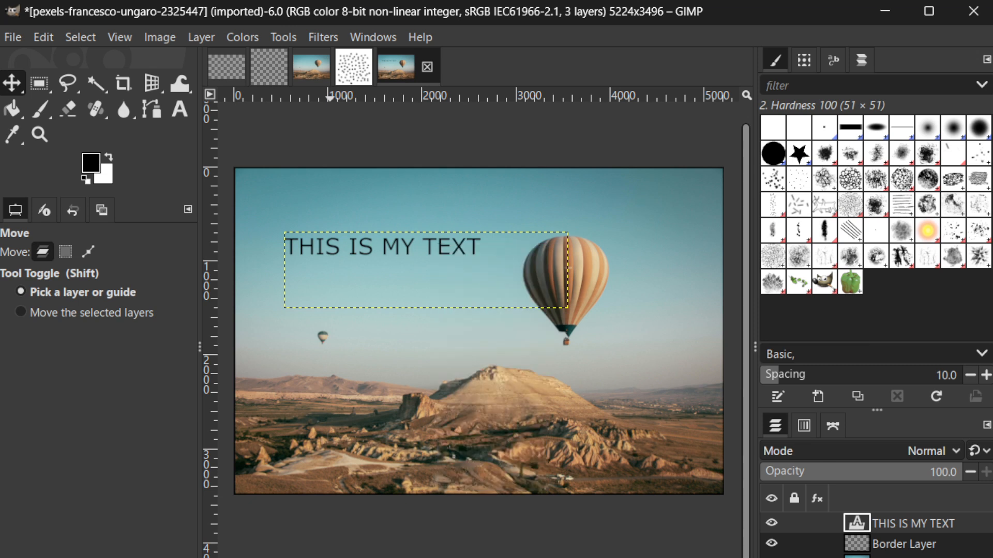
Add a new full-size transparent layer above the text layer
key(shift+ctrl+n)
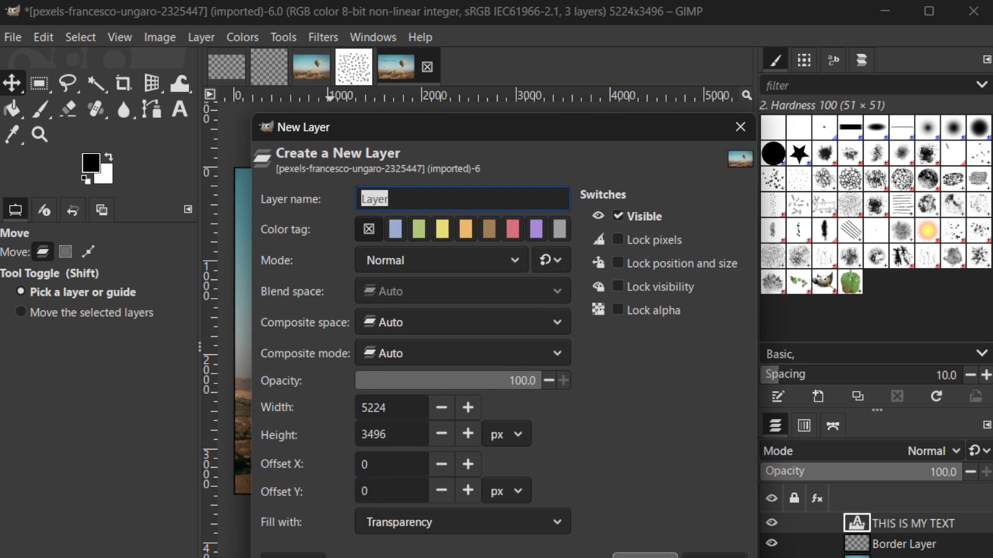
click(647, 556)
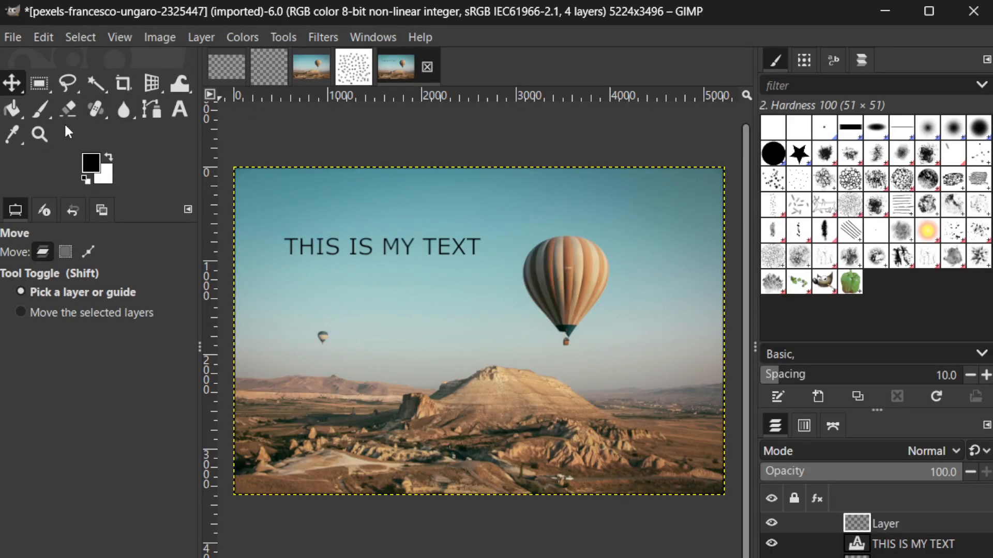
Fill the new layer with black using the Bucket Fill tool
click(10, 111)
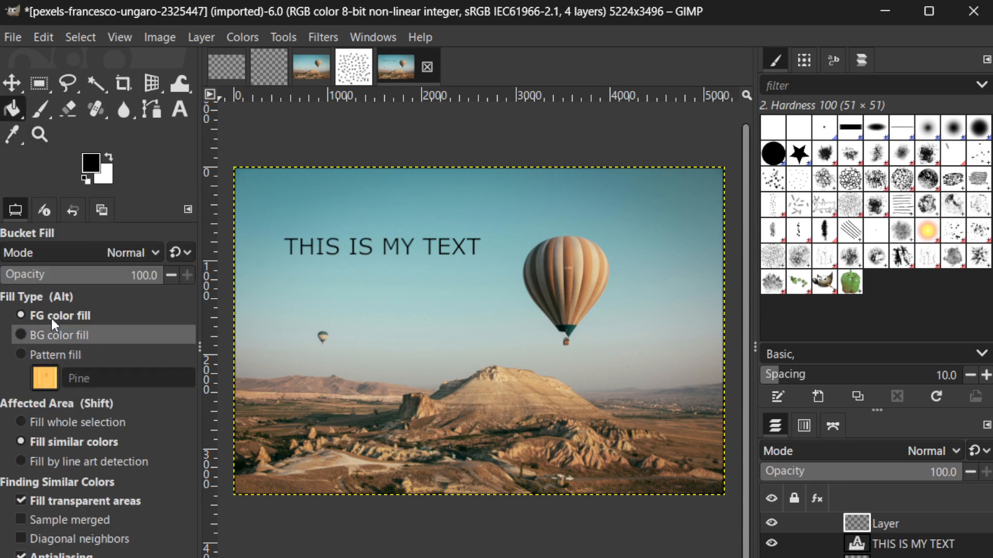
click(293, 216)
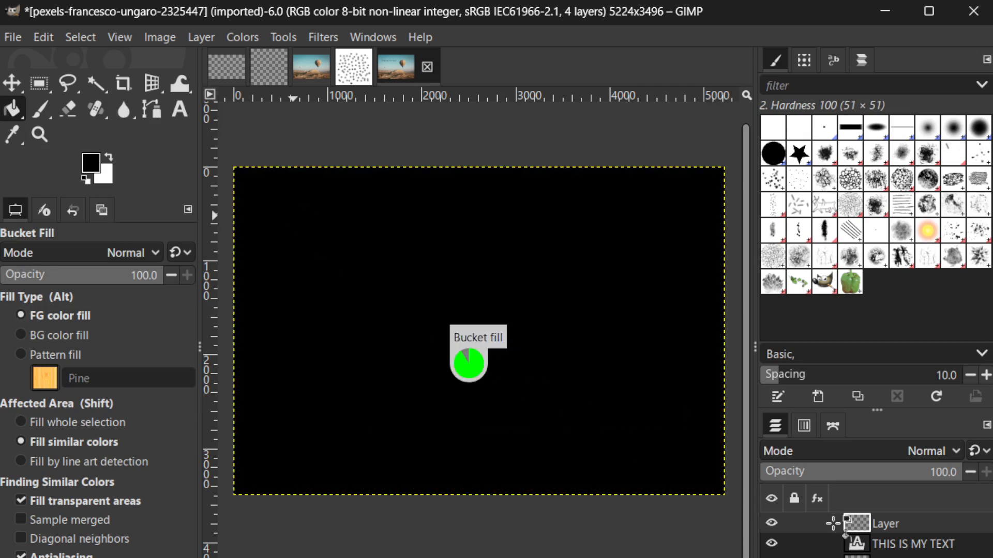
Set the black layer's blend mode to Multiply
click(870, 442)
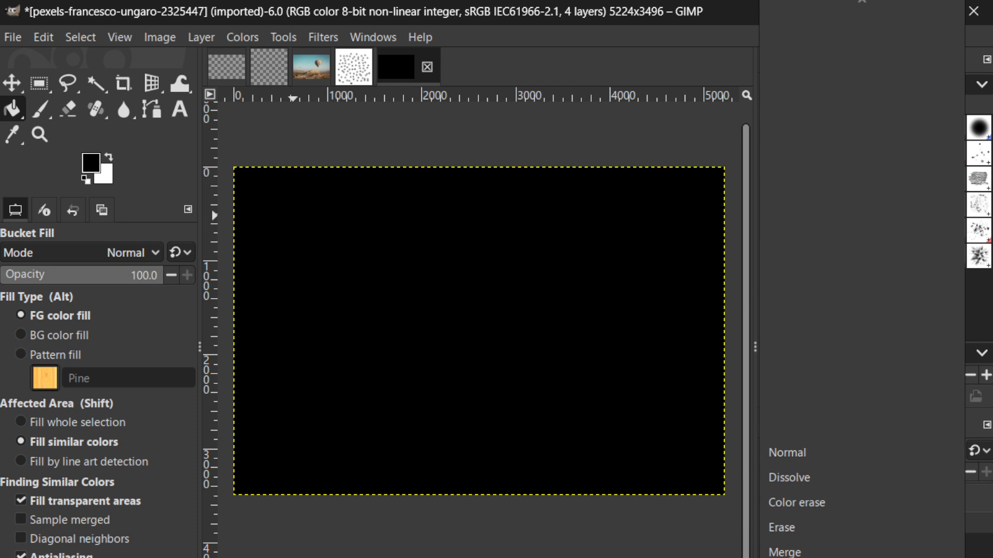
scroll(861, 502, down, 2)
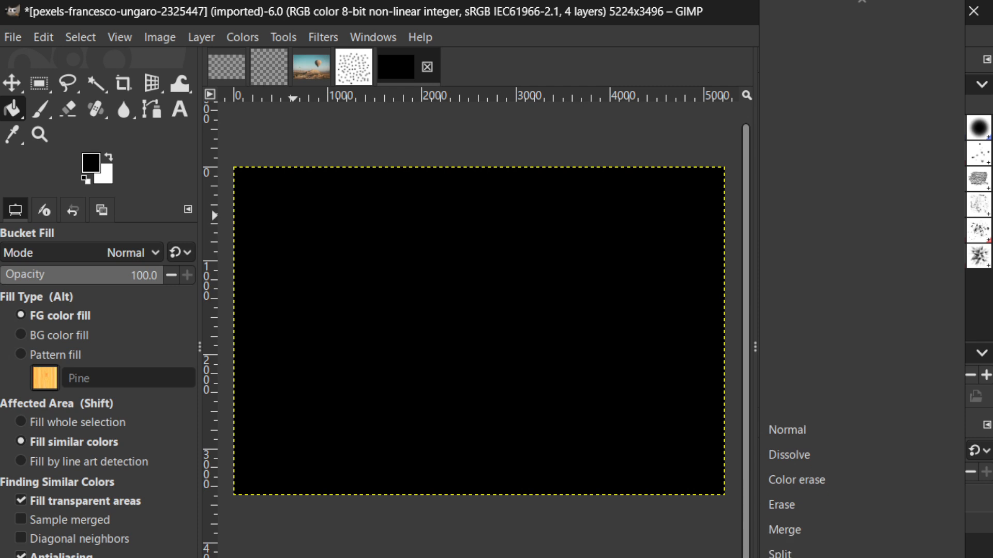
scroll(861, 503, down, 5)
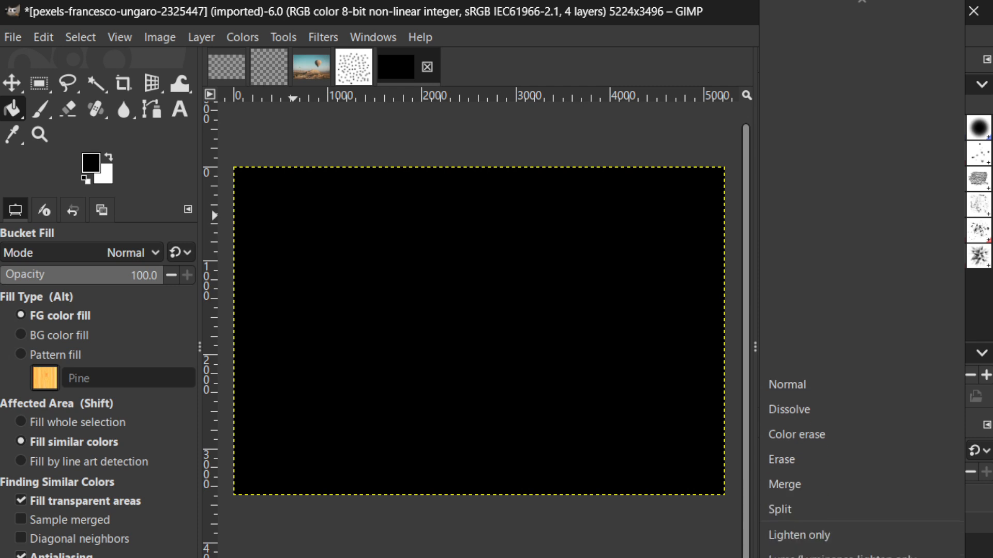
click(797, 557)
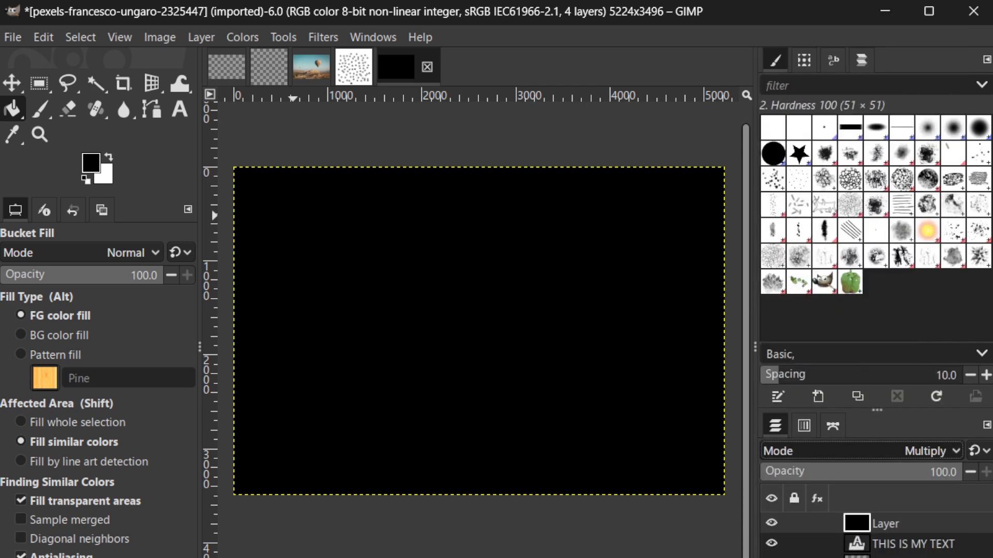
Choose a different blend mode for the black layer
click(810, 457)
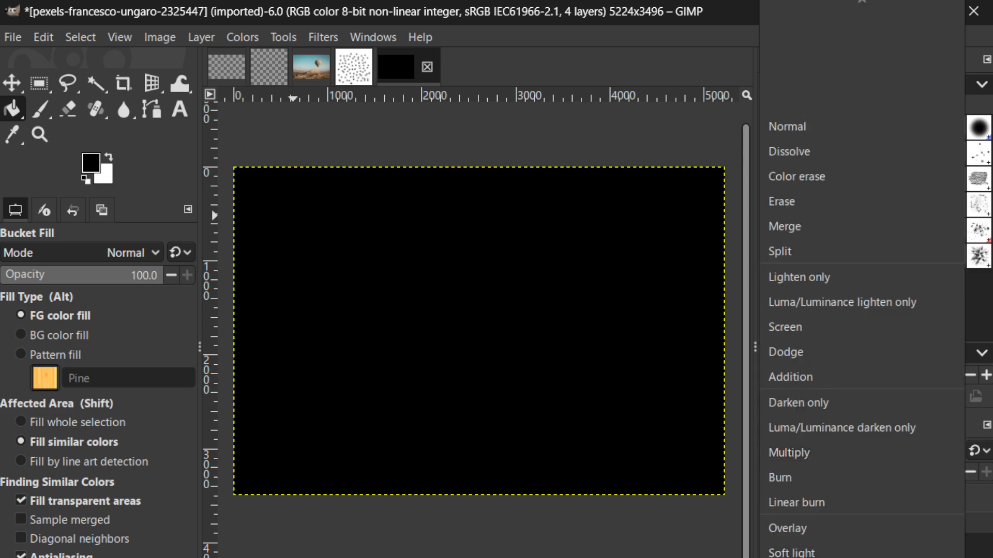
scroll(824, 538, down, 5)
scroll(862, 279, down, 5)
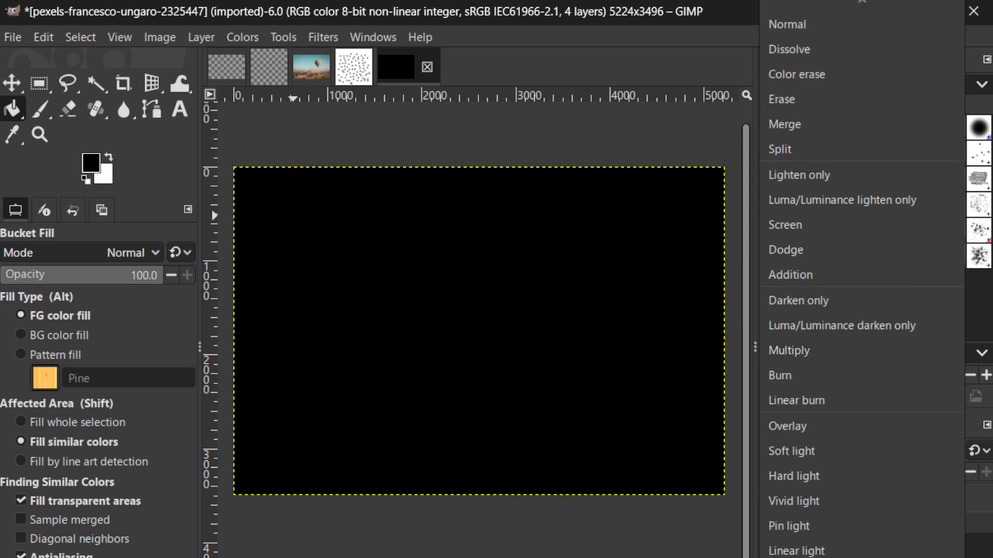